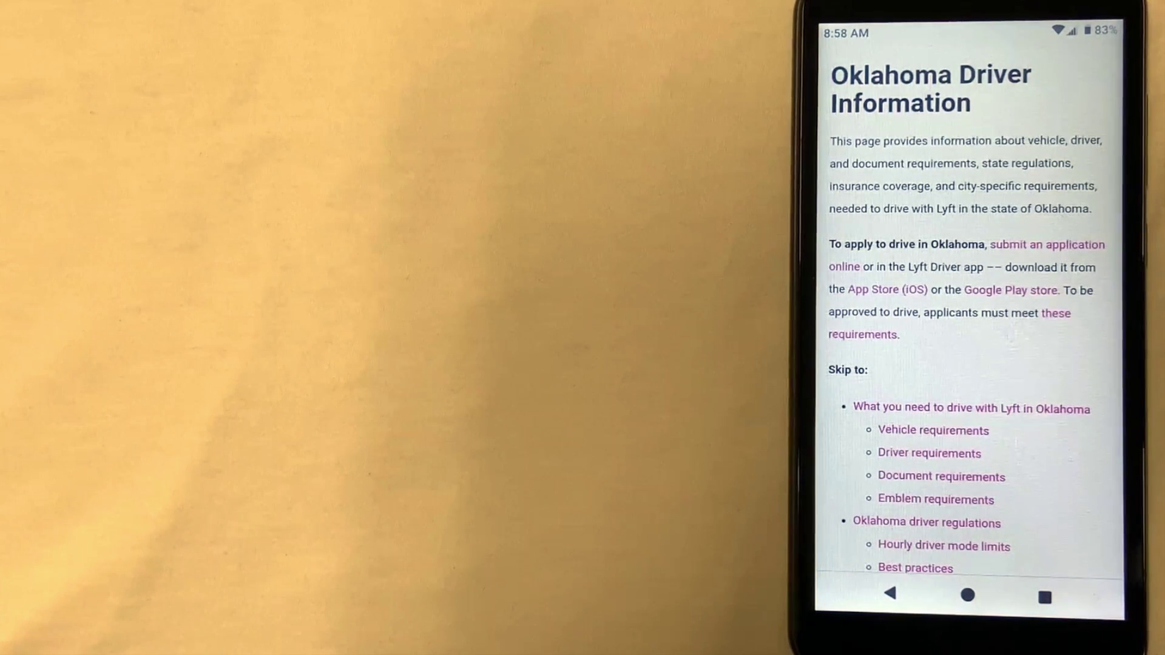
scroll(965, 364, "down", 5)
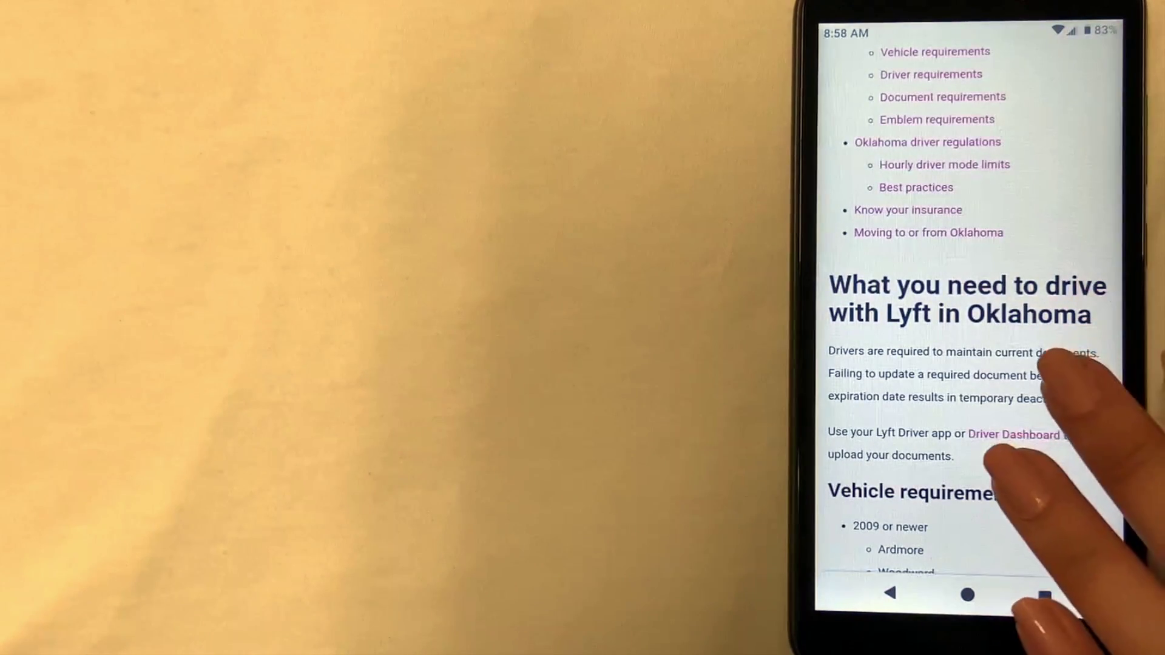
scroll(965, 364, "down", 5)
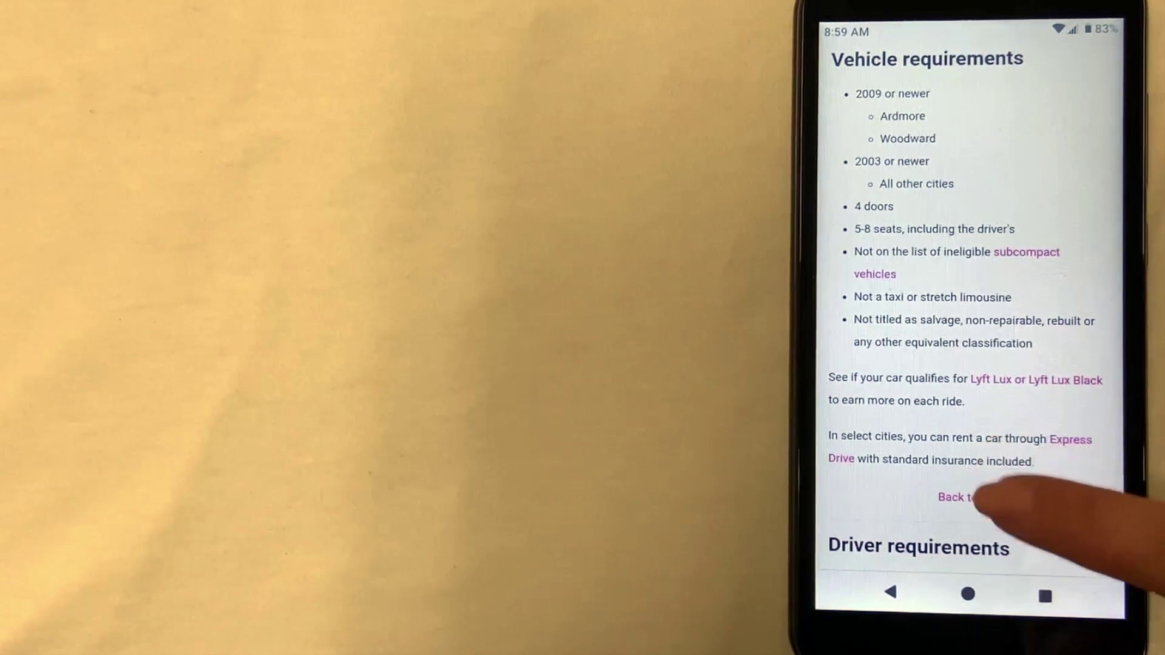
scroll(970, 365, "down", 5)
scroll(970, 364, "down", 5)
scroll(1028, 327, "down", 2)
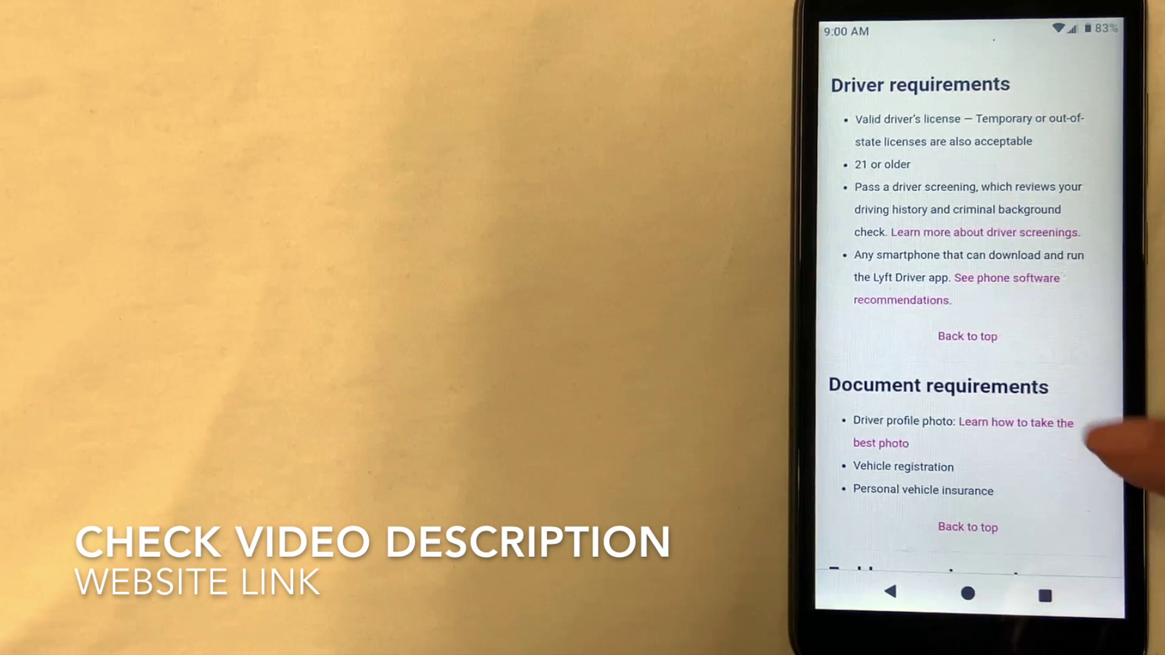
left_click_drag(1084, 455, 1084, 209)
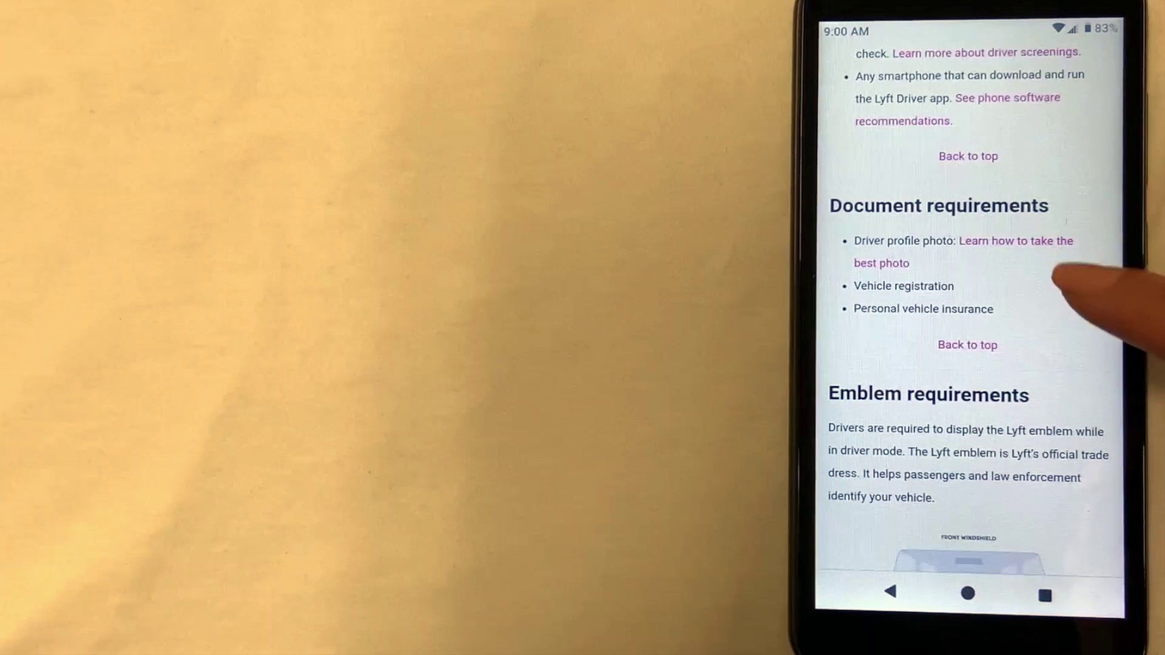